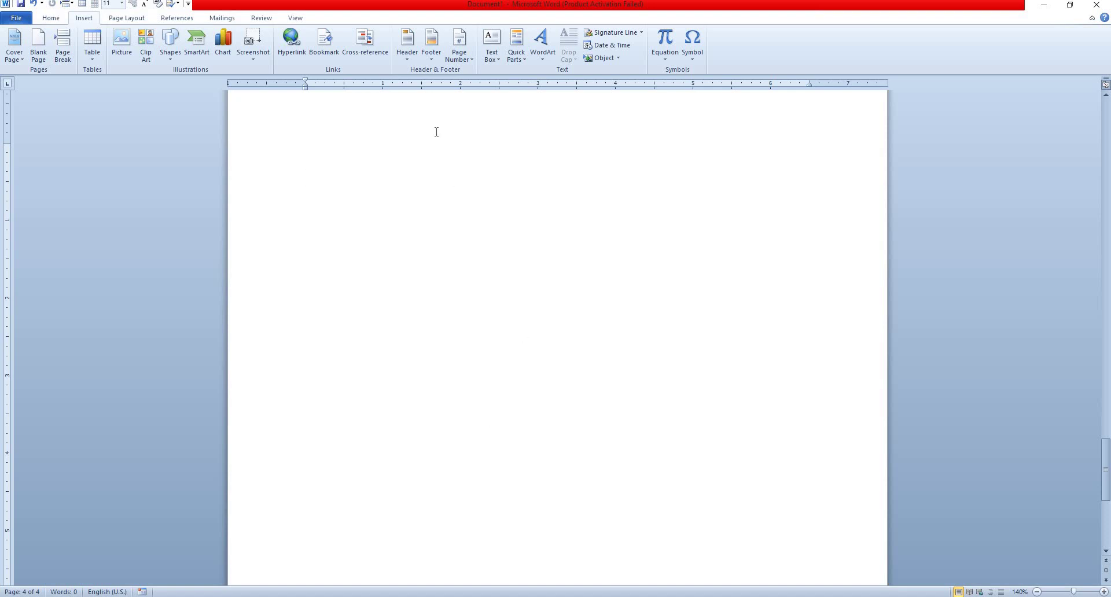
Step: Choose Brackets 2 from the Top of Page gallery so each page top shows a bracketed number
click(463, 65)
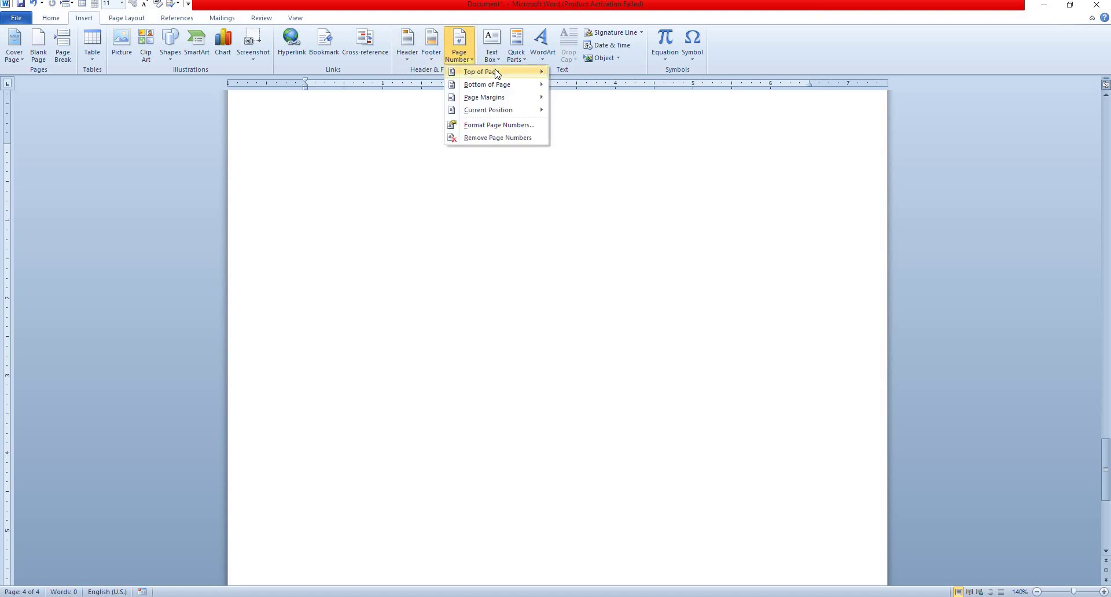
mouse_move(482, 72)
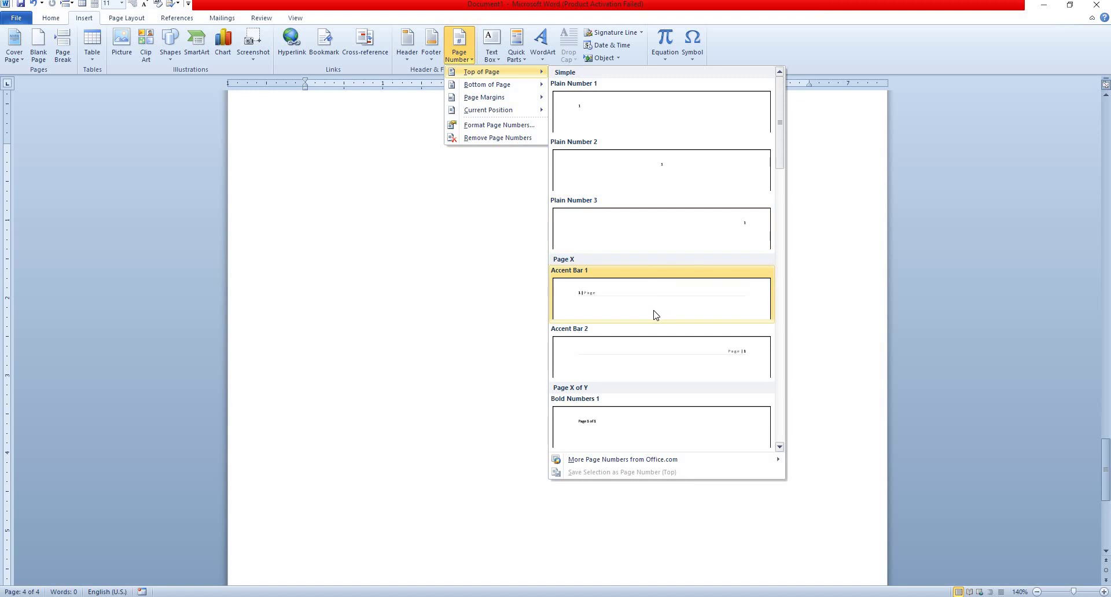
scroll(652, 315, down, 3)
scroll(677, 336, down, 3)
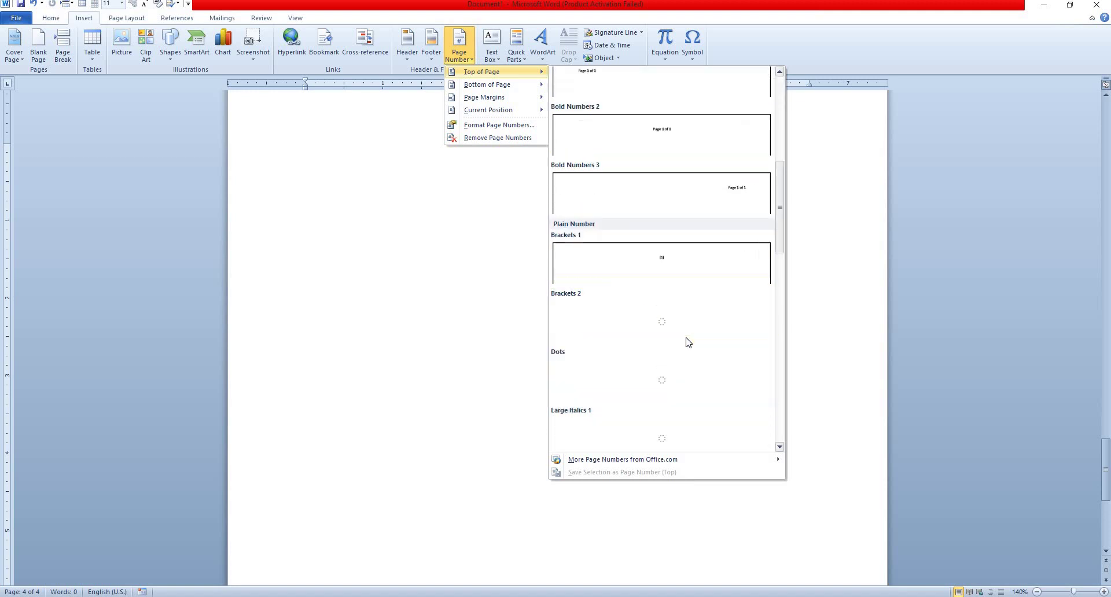
scroll(687, 343, down, 3)
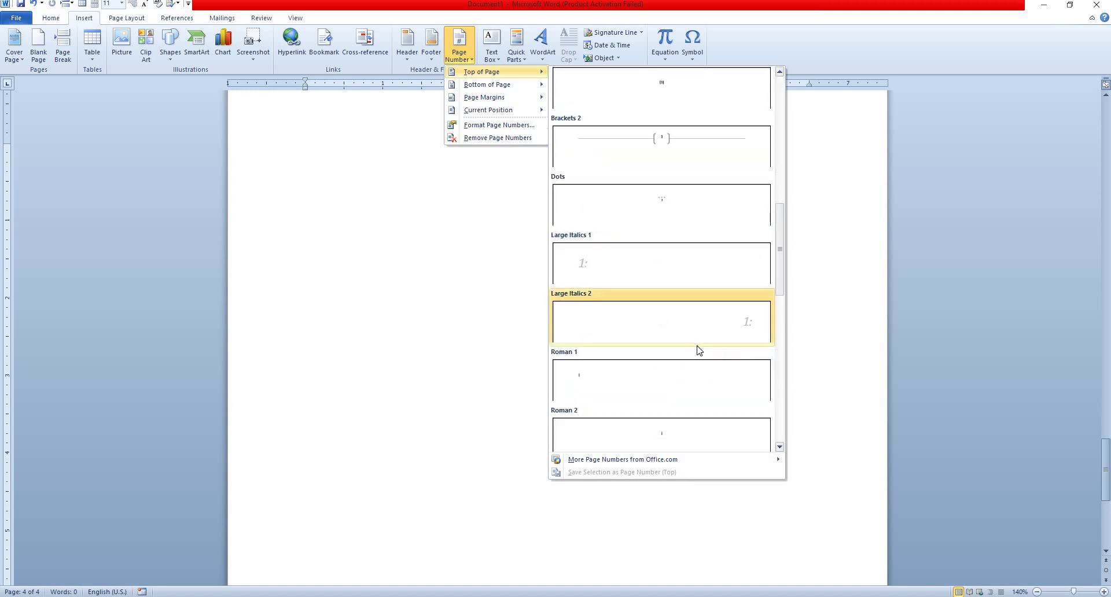
scroll(699, 351, down, 3)
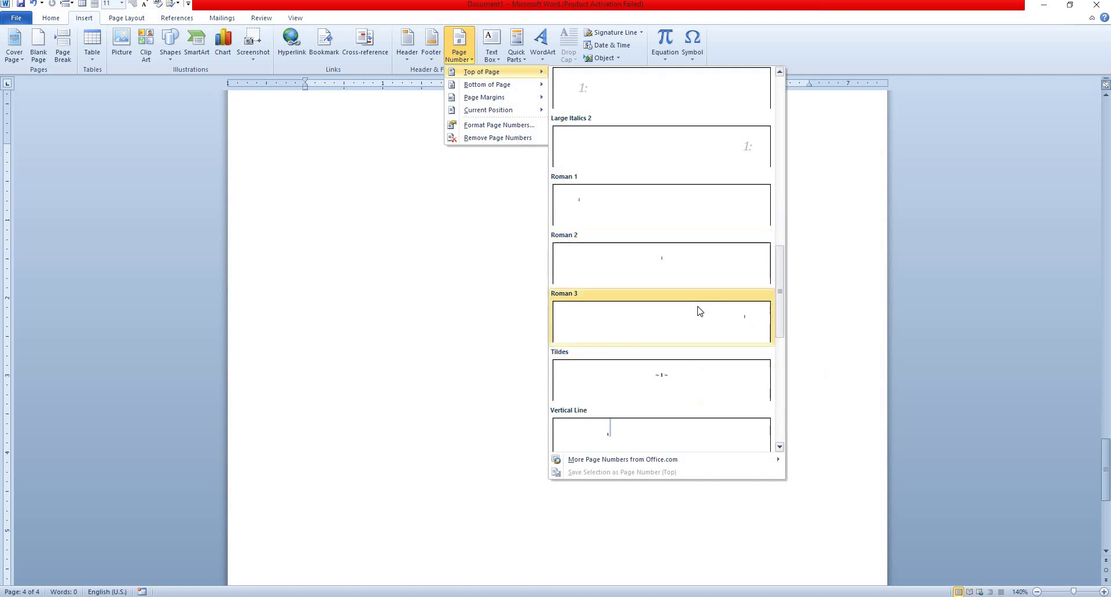
scroll(703, 322, down, 3)
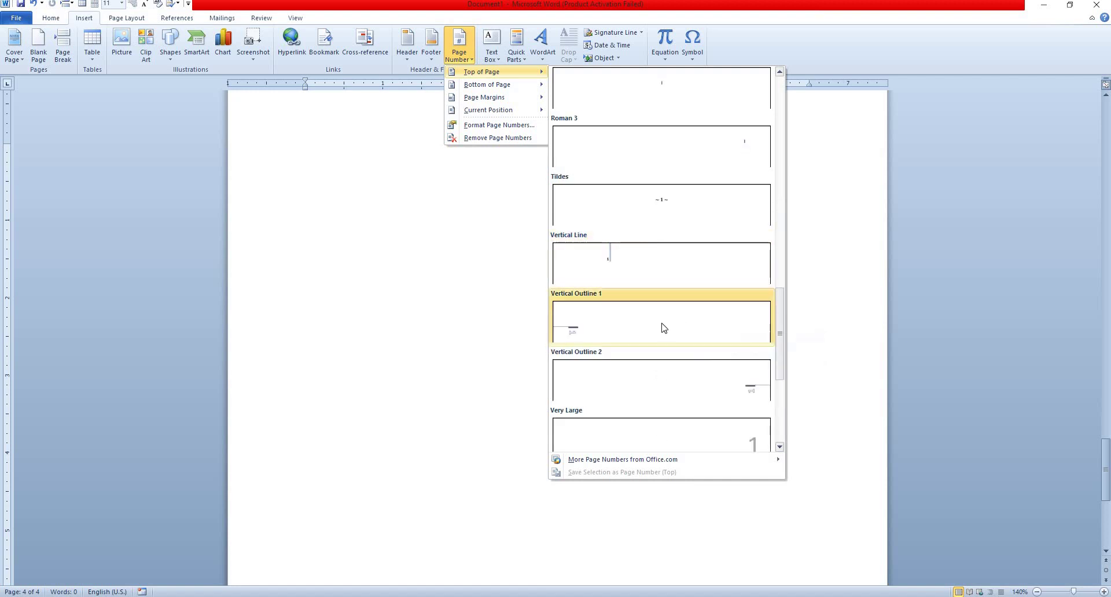
scroll(664, 328, down, 4)
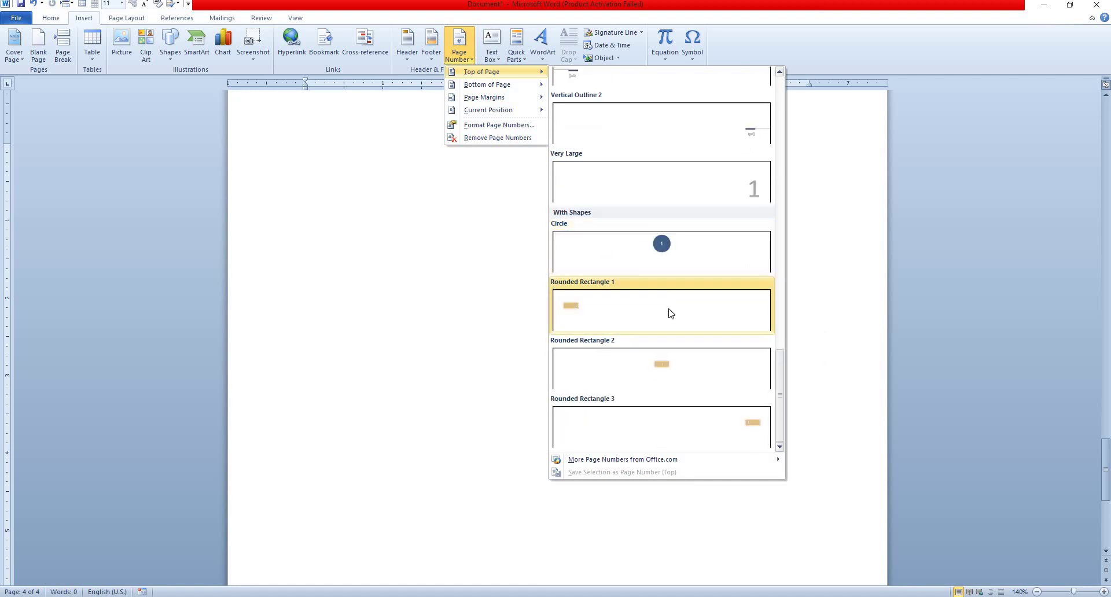
scroll(670, 313, up, 5)
scroll(672, 315, up, 5)
scroll(674, 324, up, 5)
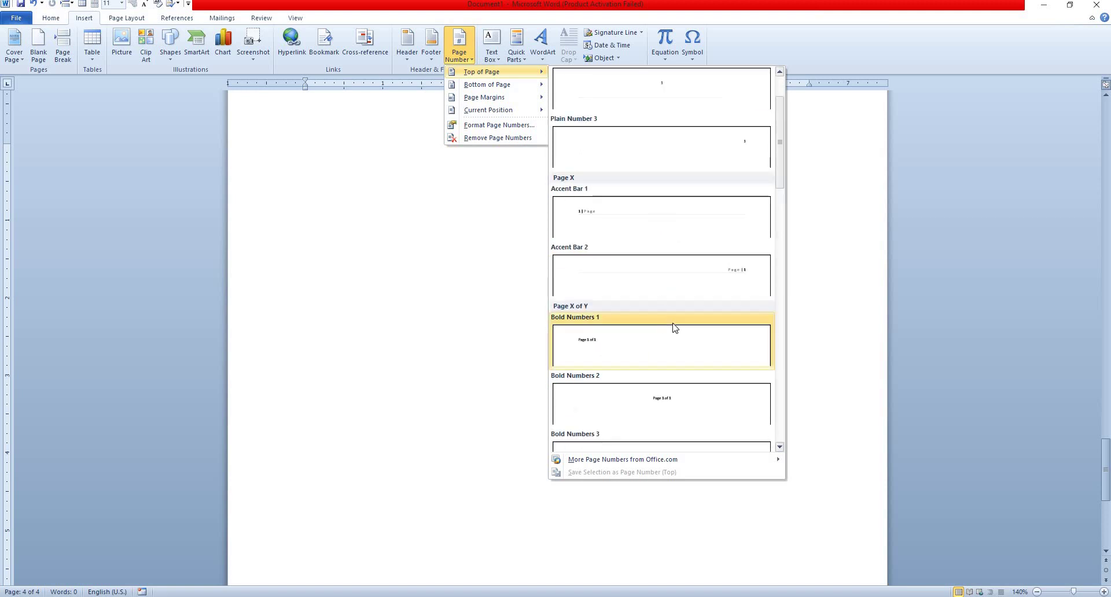
scroll(643, 220, up, 2)
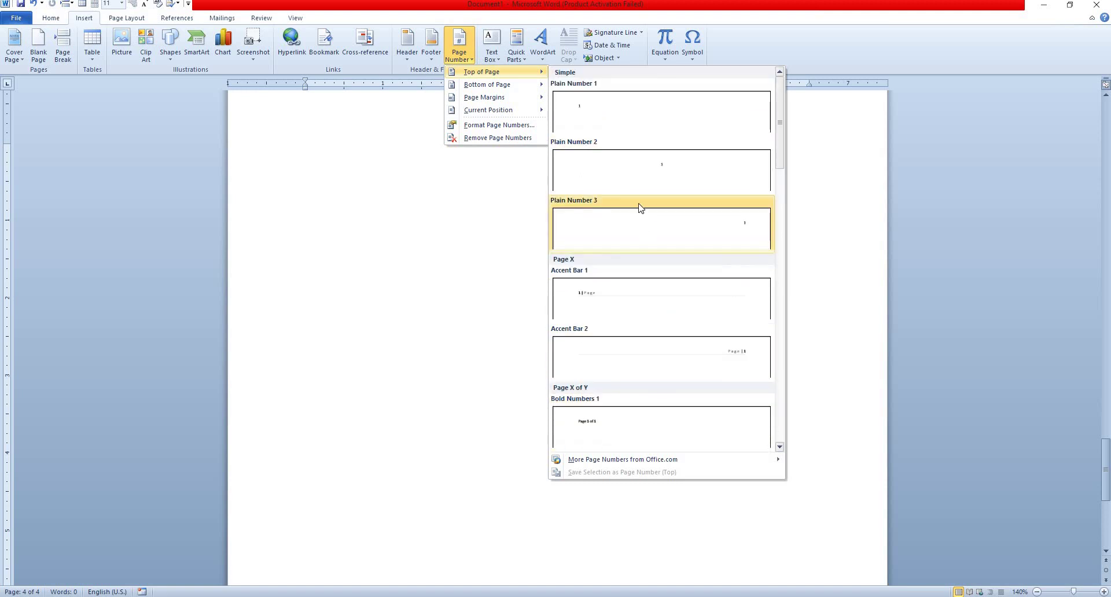
scroll(677, 310, down, 3)
scroll(674, 324, down, 3)
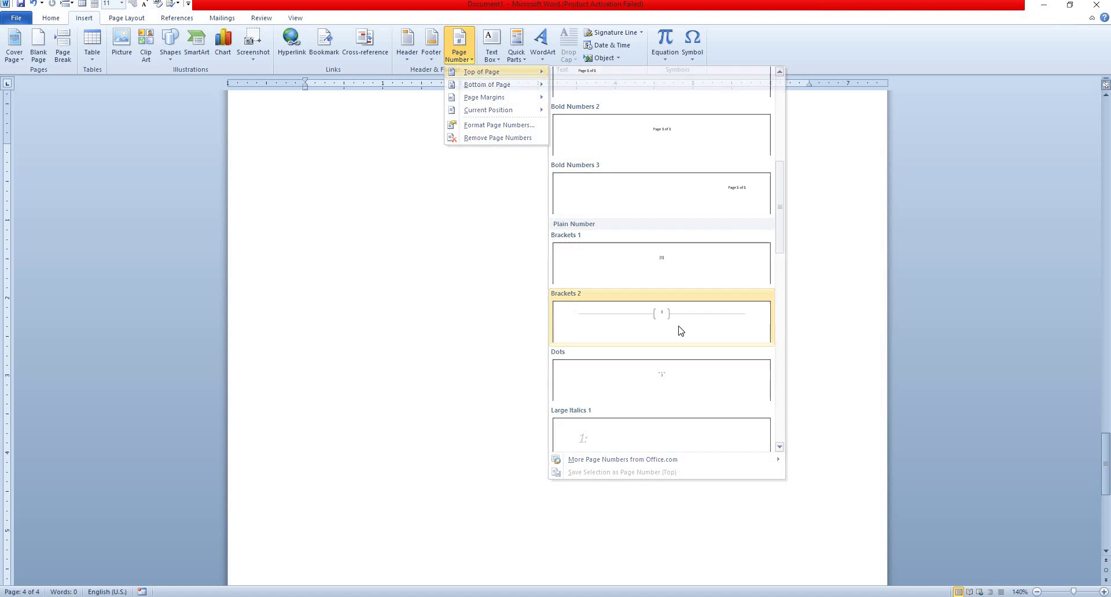
click(679, 331)
Step: Leave header editing and scroll back up to the top of the document
double_click(367, 213)
scroll(544, 251, up, 3)
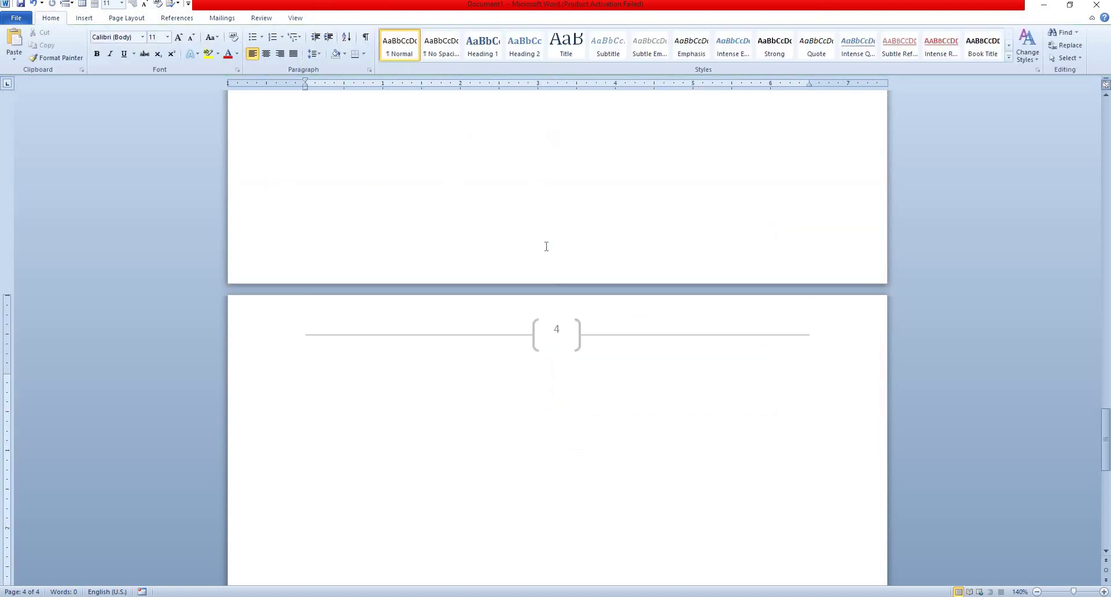
scroll(547, 247, up, 10)
scroll(550, 246, up, 10)
scroll(556, 247, up, 7)
scroll(566, 247, up, 5)
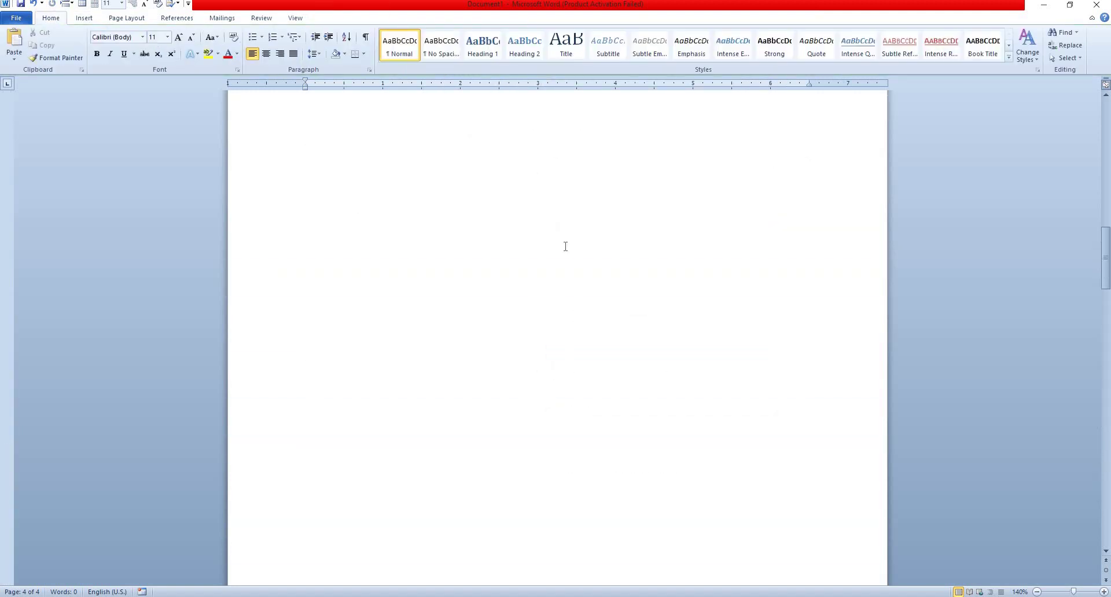
scroll(555, 243, up, 5)
scroll(550, 241, up, 5)
scroll(551, 243, up, 5)
scroll(551, 241, up, 2)
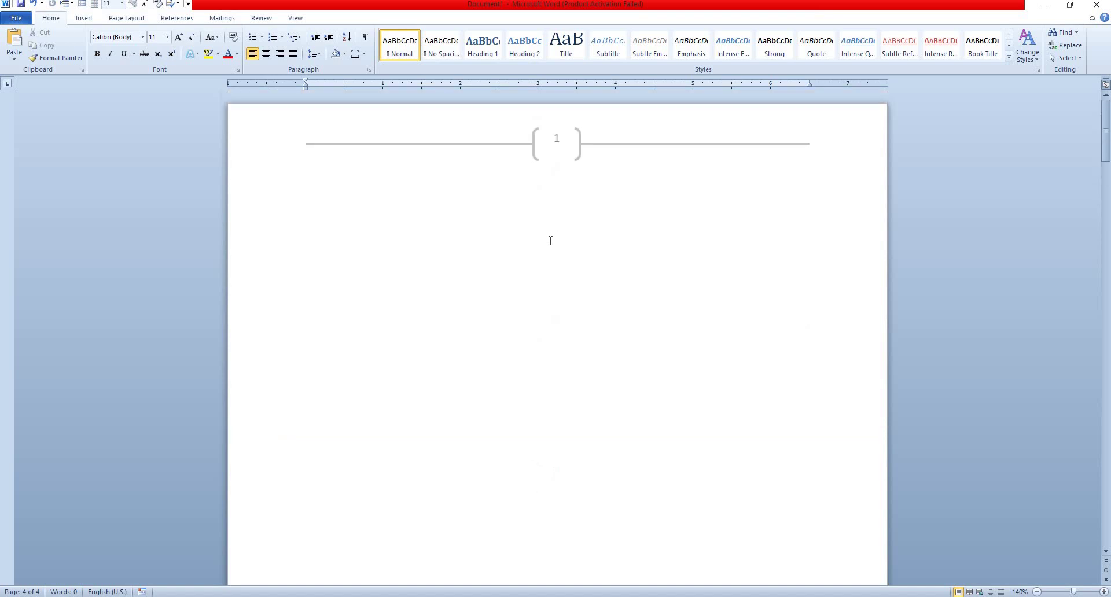
Step: Open the Bottom of Page page-number gallery and scroll toward the Bold Numbers styles
click(86, 19)
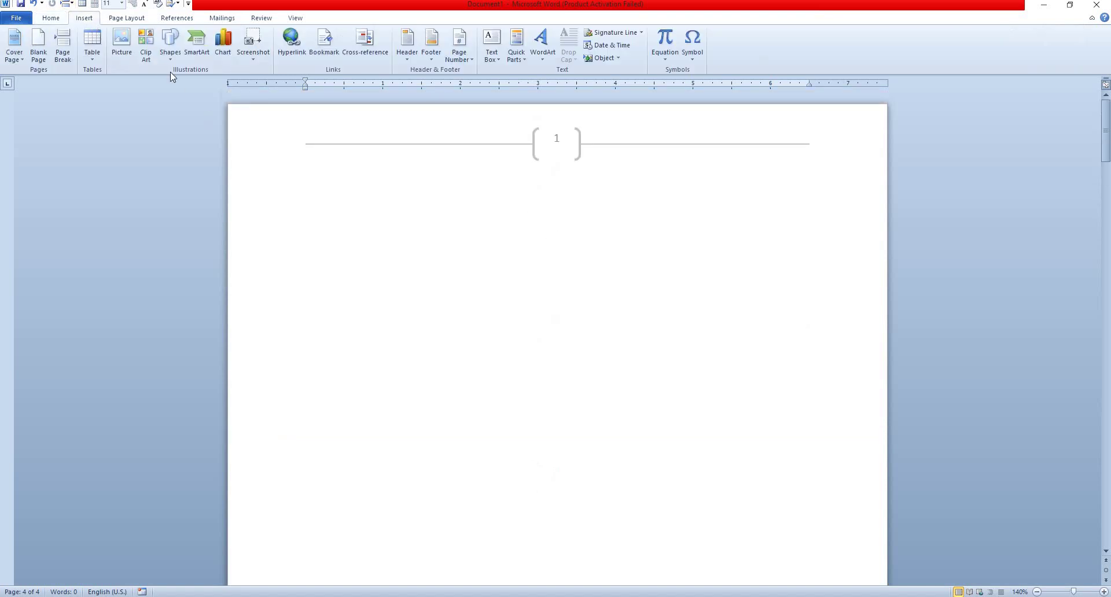
click(458, 45)
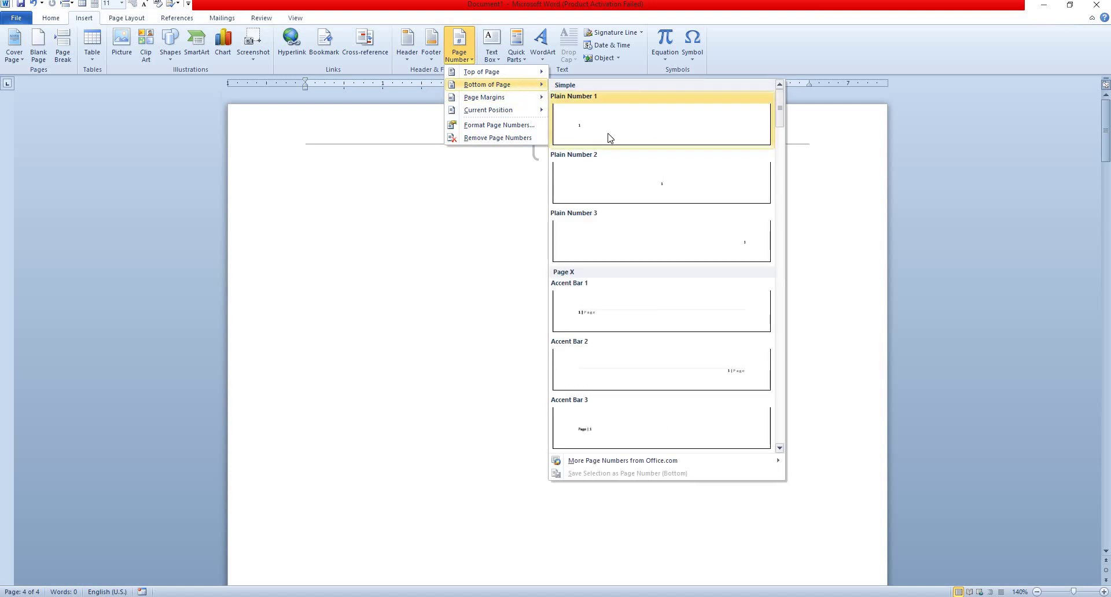
scroll(672, 291, down, 3)
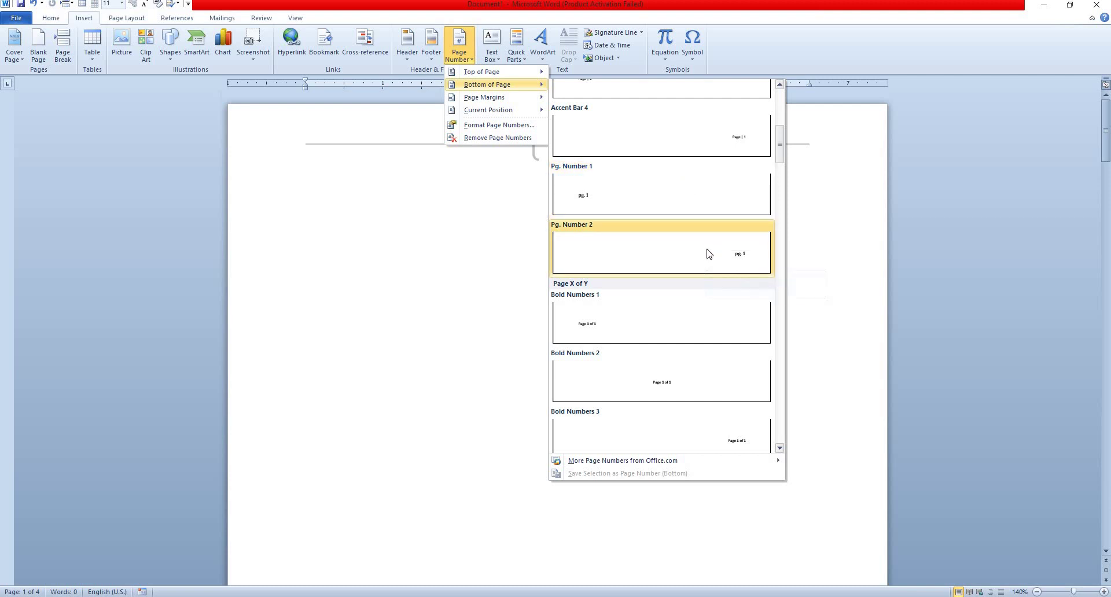
click(669, 389)
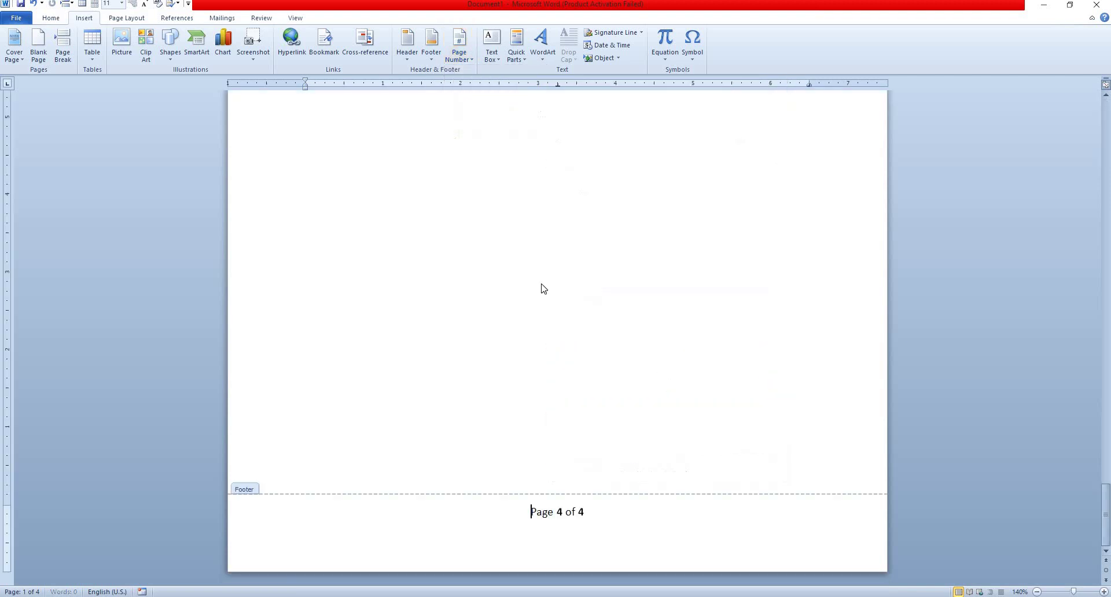
scroll(562, 364, up, 8)
scroll(561, 340, up, 8)
scroll(561, 339, up, 8)
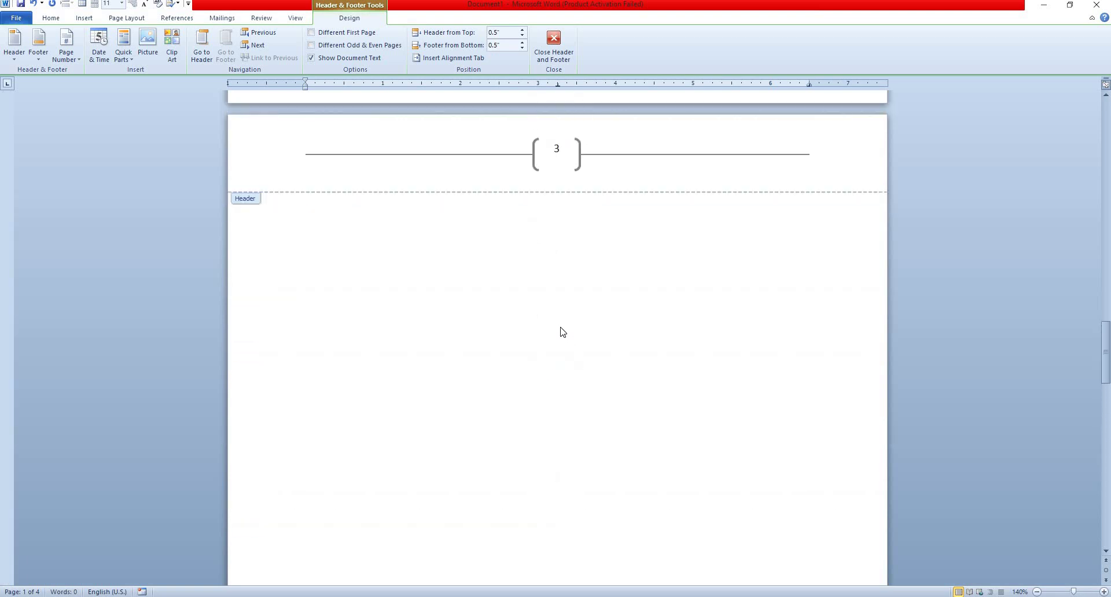
scroll(560, 330, up, 8)
scroll(561, 330, up, 8)
scroll(561, 326, up, 8)
scroll(561, 326, up, 8)
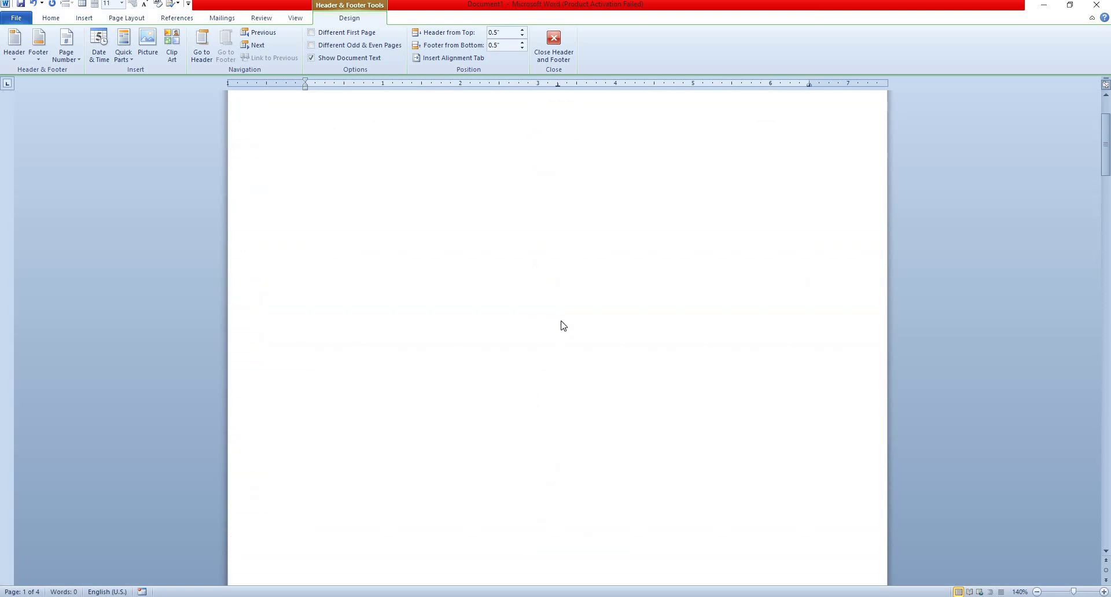
scroll(561, 326, up, 2)
scroll(510, 313, down, 15)
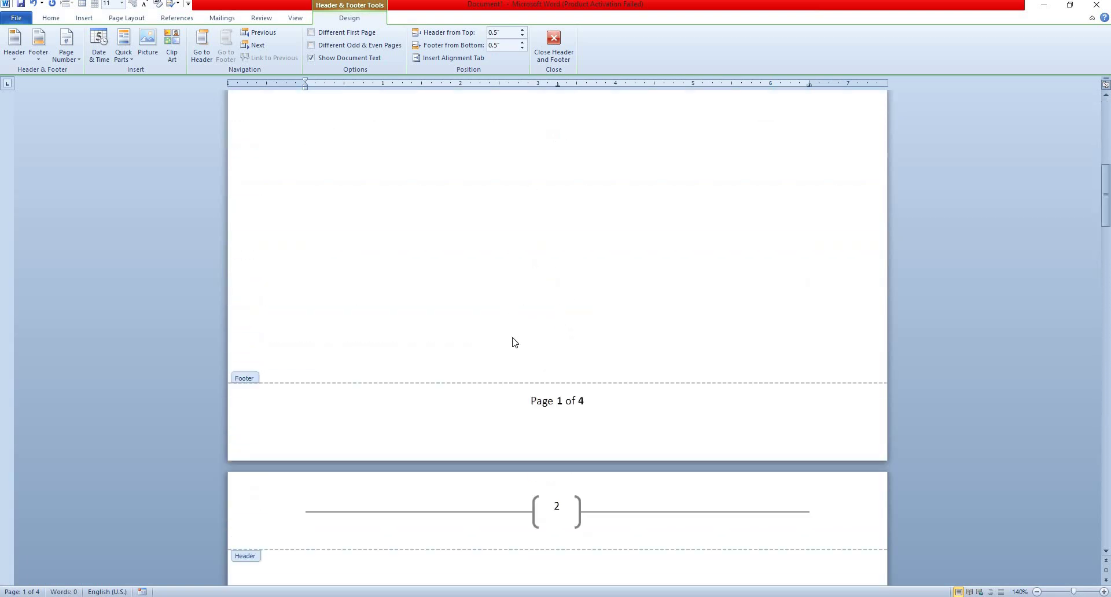
scroll(521, 301, down, 5)
scroll(533, 272, down, 1)
scroll(556, 284, down, 4)
scroll(571, 288, up, 4)
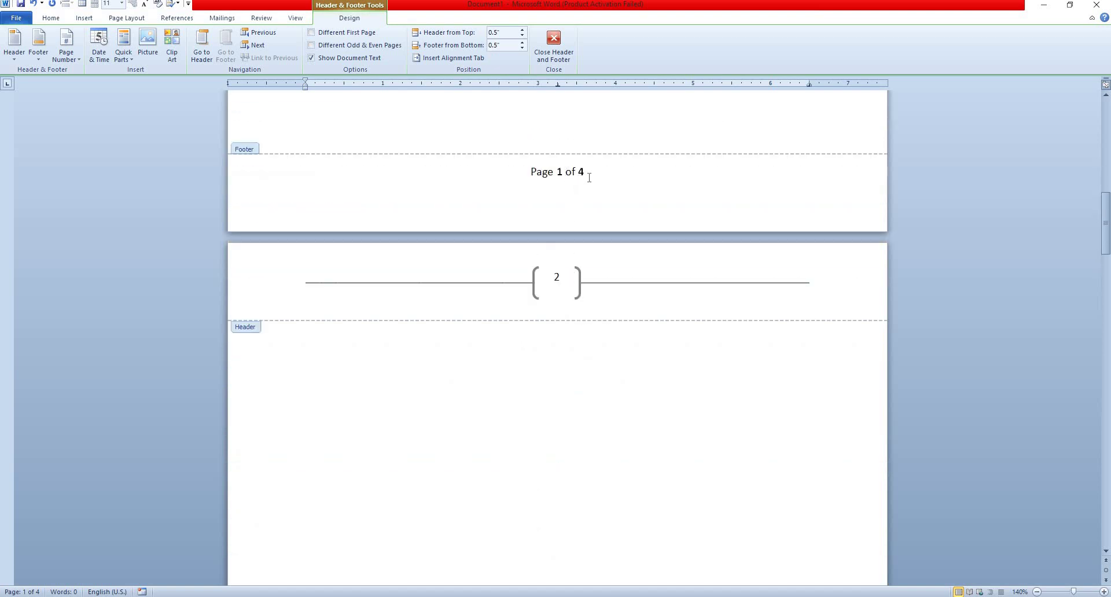
scroll(630, 336, down, 5)
scroll(628, 345, down, 7)
scroll(628, 345, down, 7)
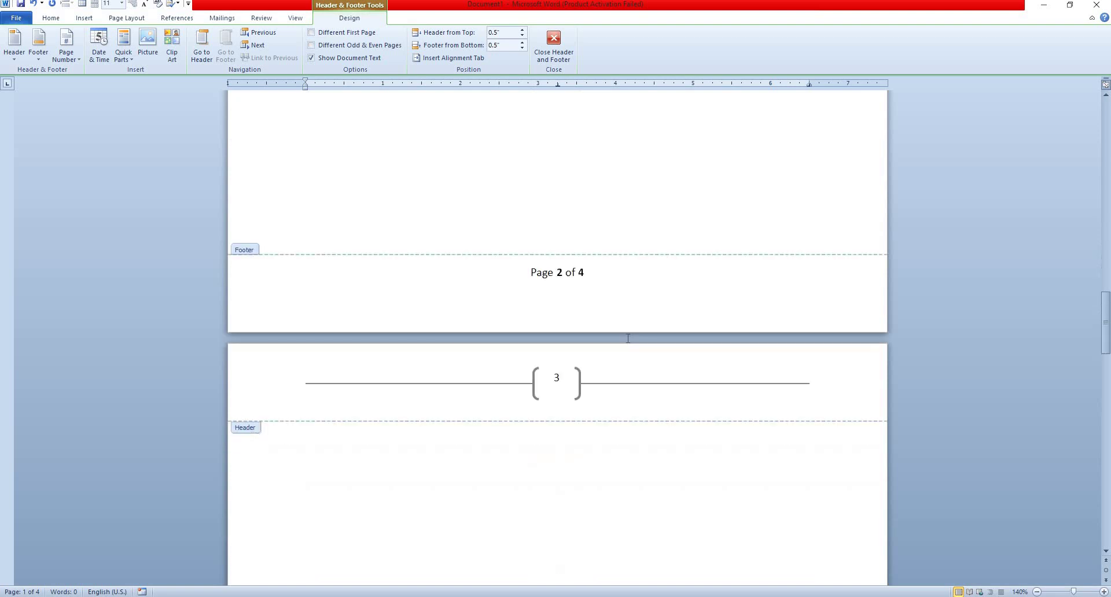
scroll(629, 343, down, 5)
scroll(630, 343, down, 6)
scroll(628, 343, down, 5)
scroll(628, 343, down, 4)
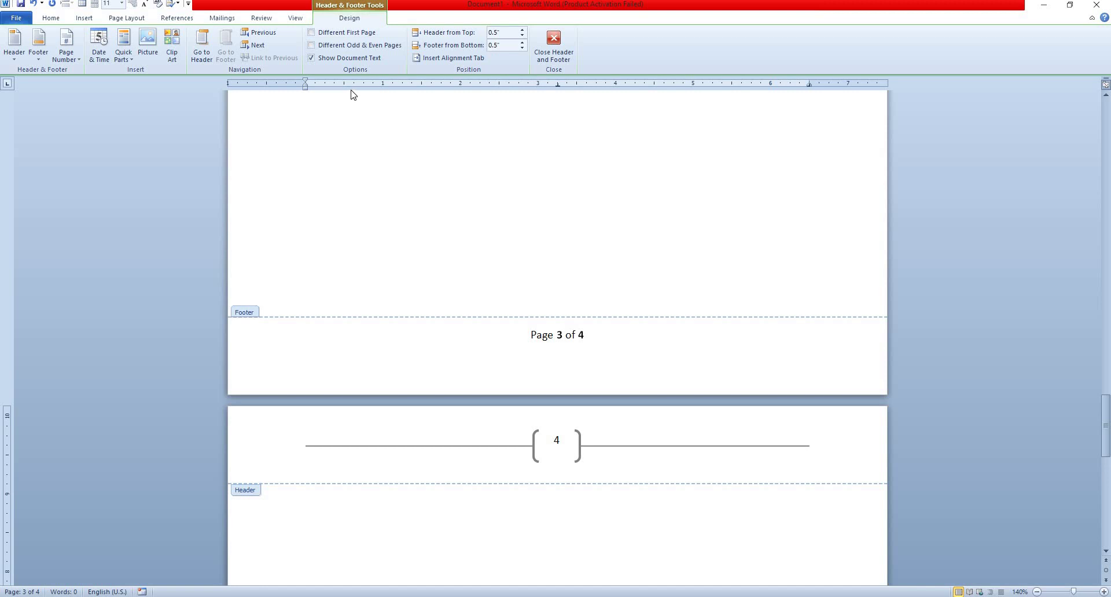
Step: Set Footer from Bottom to 0.4" and close header and footer editing
click(522, 43)
click(522, 43)
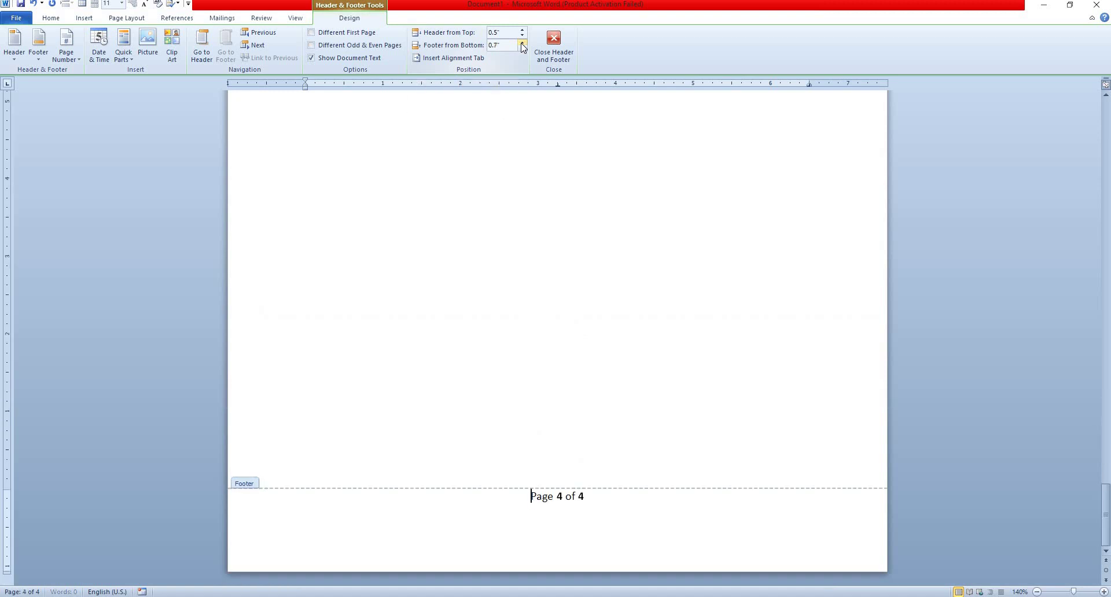
click(522, 49)
click(522, 49)
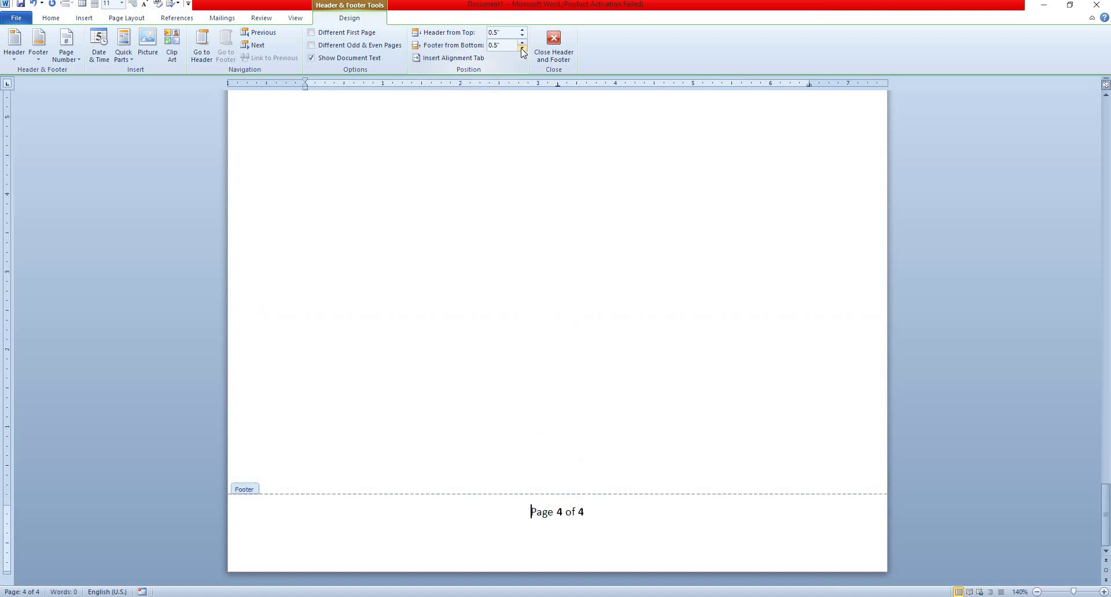
click(522, 48)
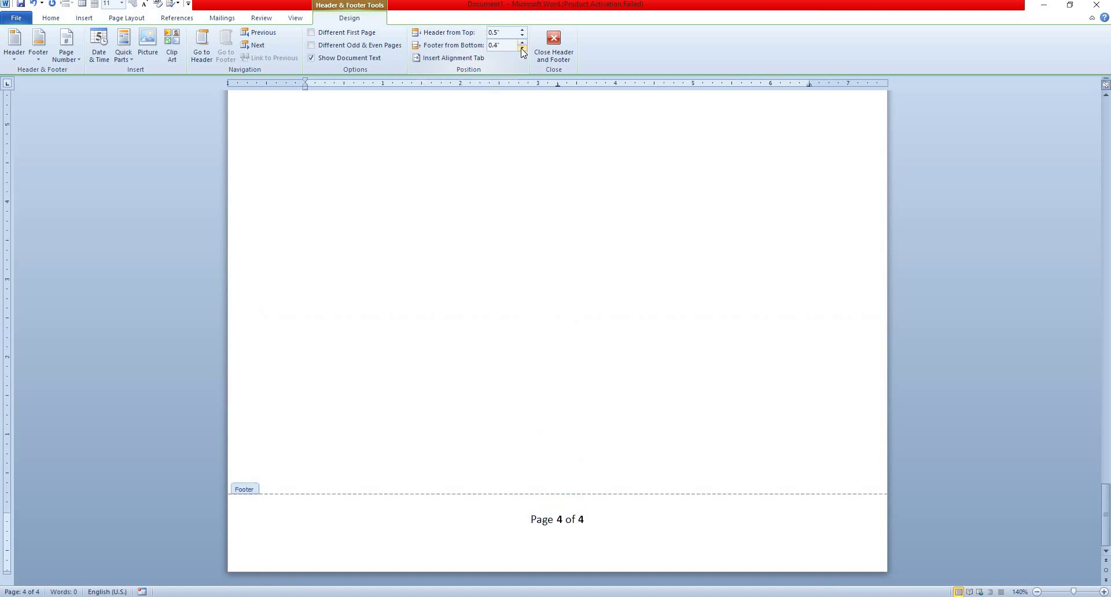
click(562, 53)
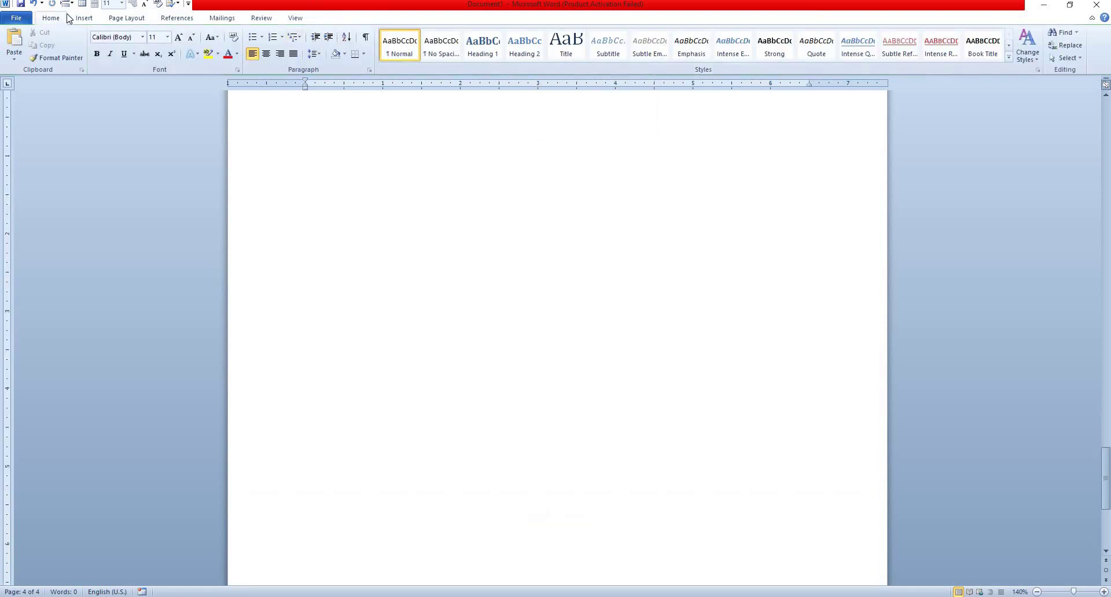
Step: Open the Page Number menu on the Insert ribbon to reach the Page Margins styles
click(83, 19)
click(455, 58)
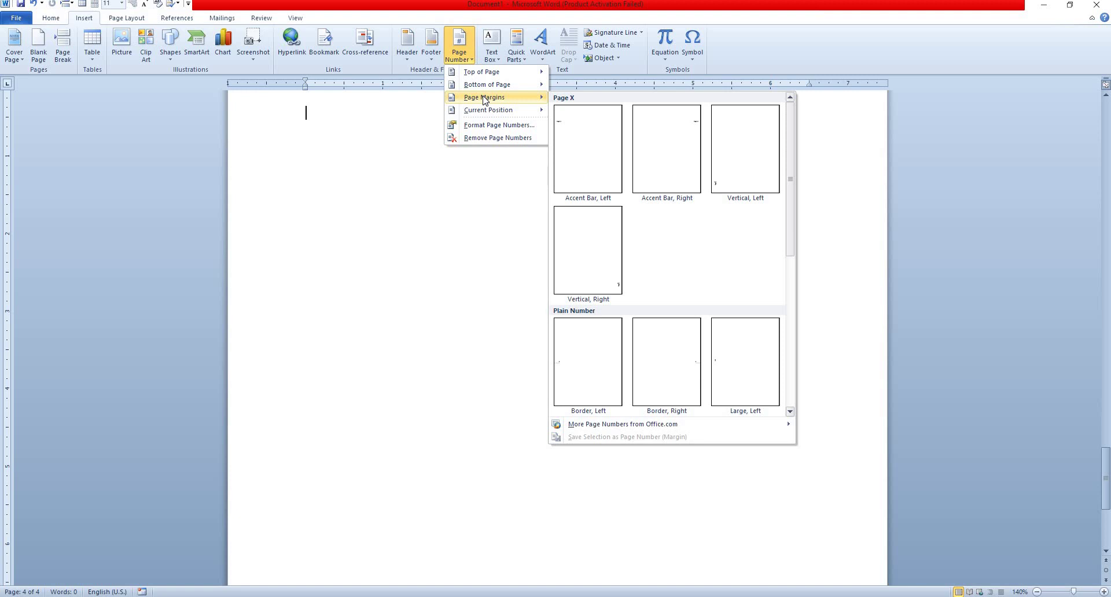
click(597, 131)
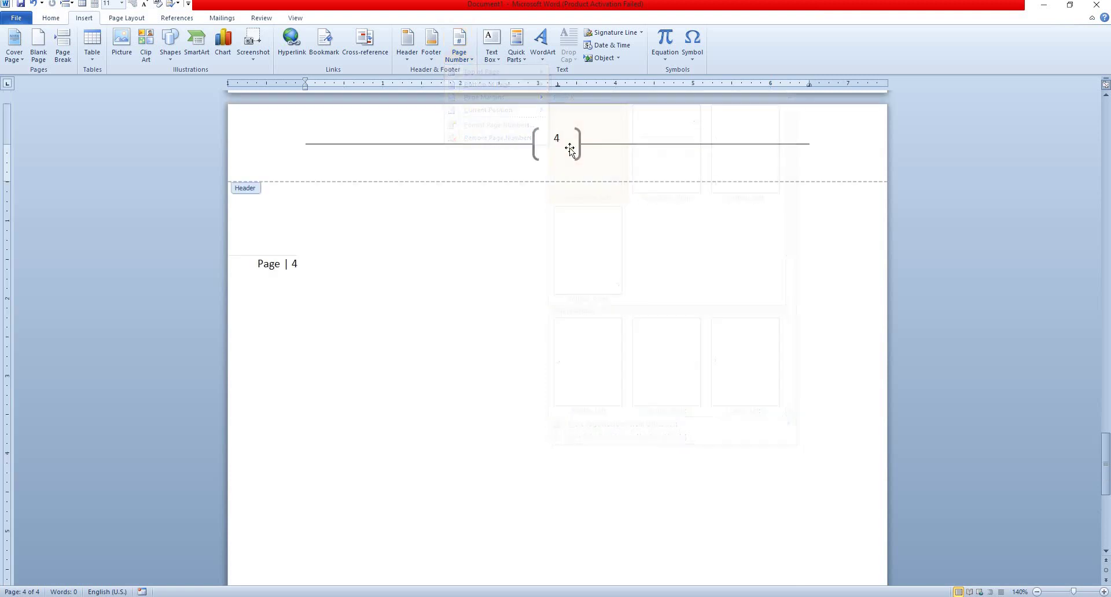
click(293, 388)
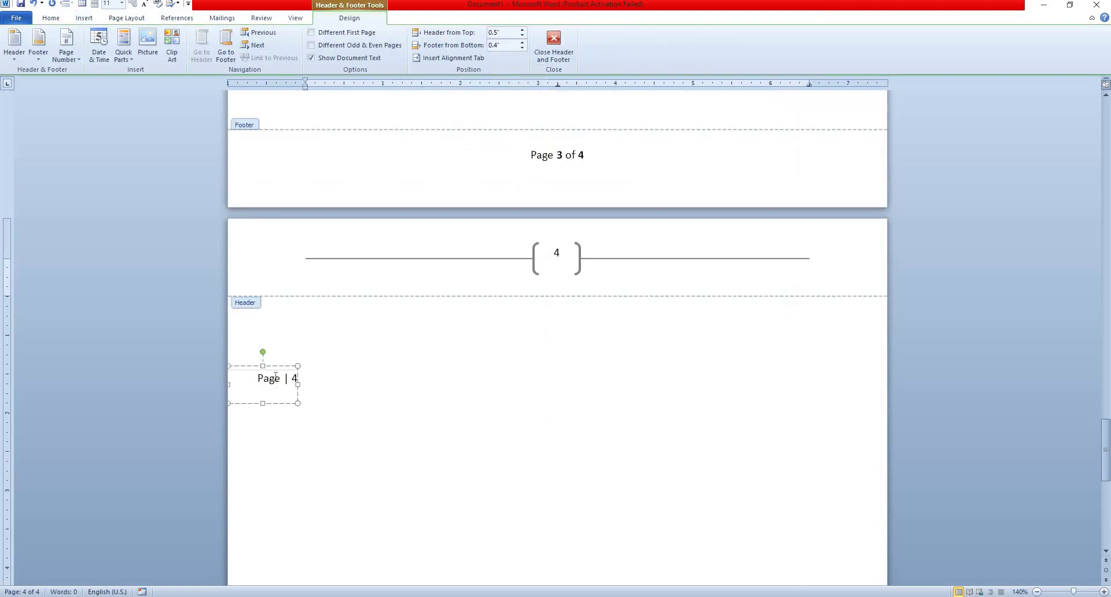
scroll(285, 325, up, 2)
scroll(293, 303, up, 4)
scroll(295, 299, up, 7)
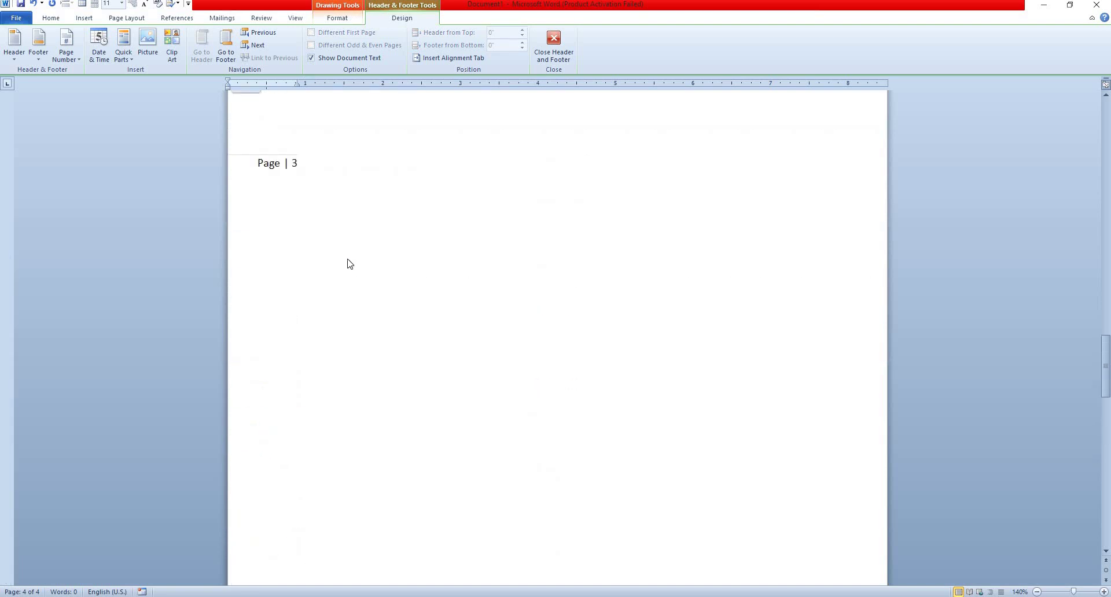
scroll(353, 278, down, 10)
scroll(373, 319, down, 4)
scroll(379, 330, up, 10)
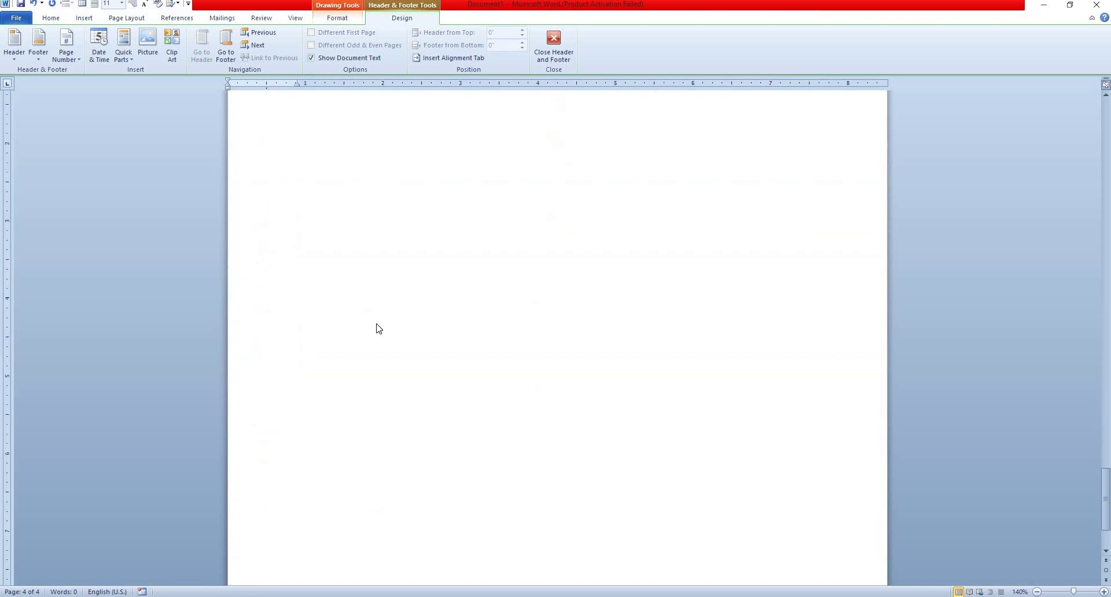
scroll(377, 328, down, 3)
scroll(377, 322, down, 15)
scroll(380, 310, up, 10)
scroll(370, 286, up, 6)
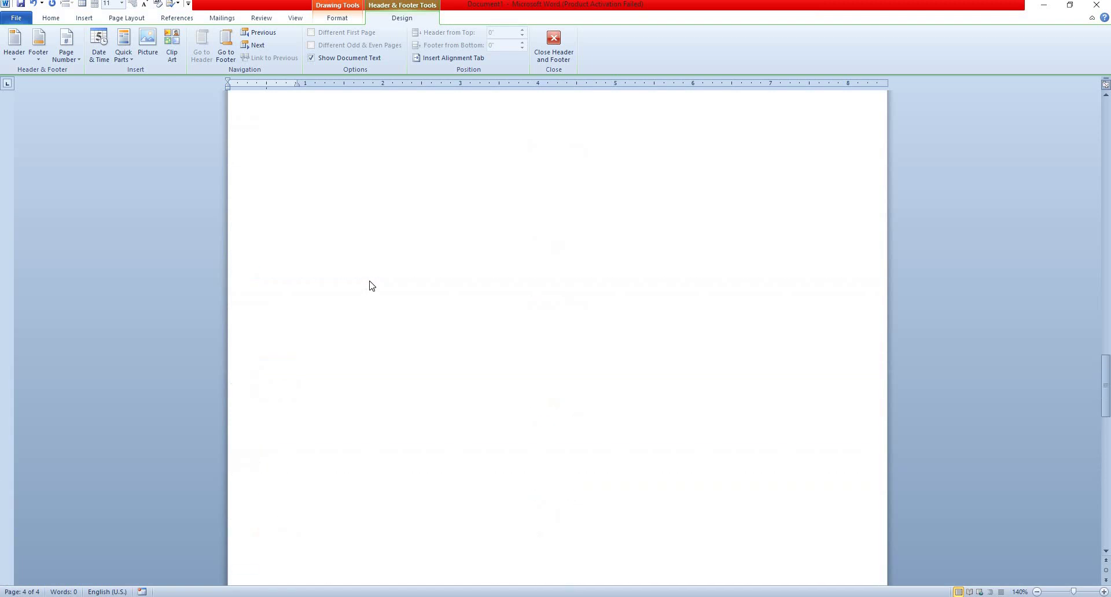
scroll(371, 283, up, 6)
scroll(372, 281, up, 9)
scroll(372, 278, up, 4)
scroll(372, 277, up, 3)
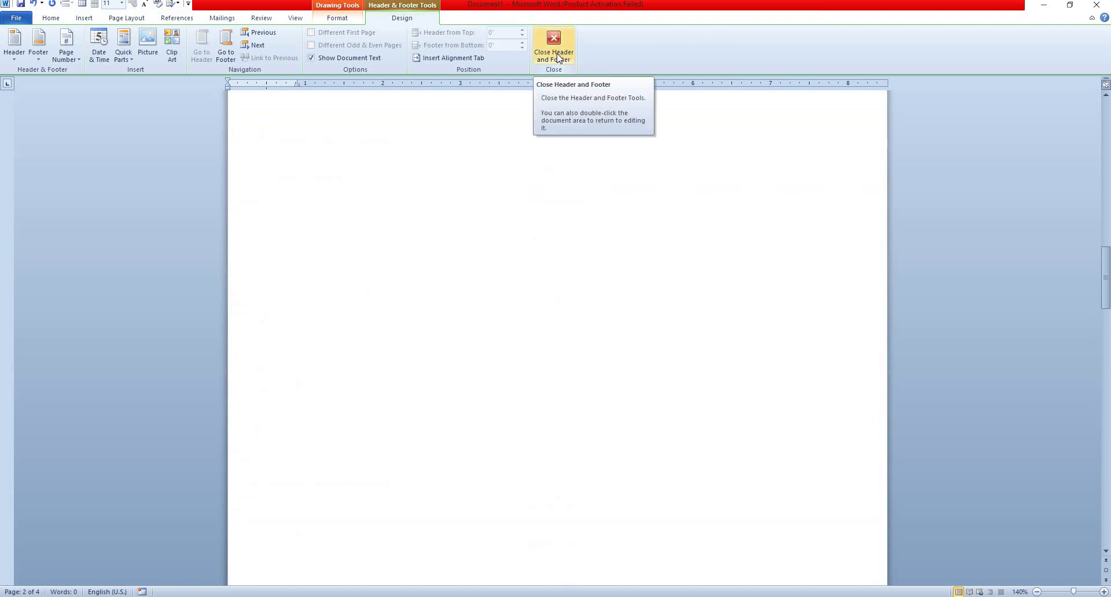
Step: Remove all page numbers from the document via Page Number > Remove Page Numbers
click(84, 18)
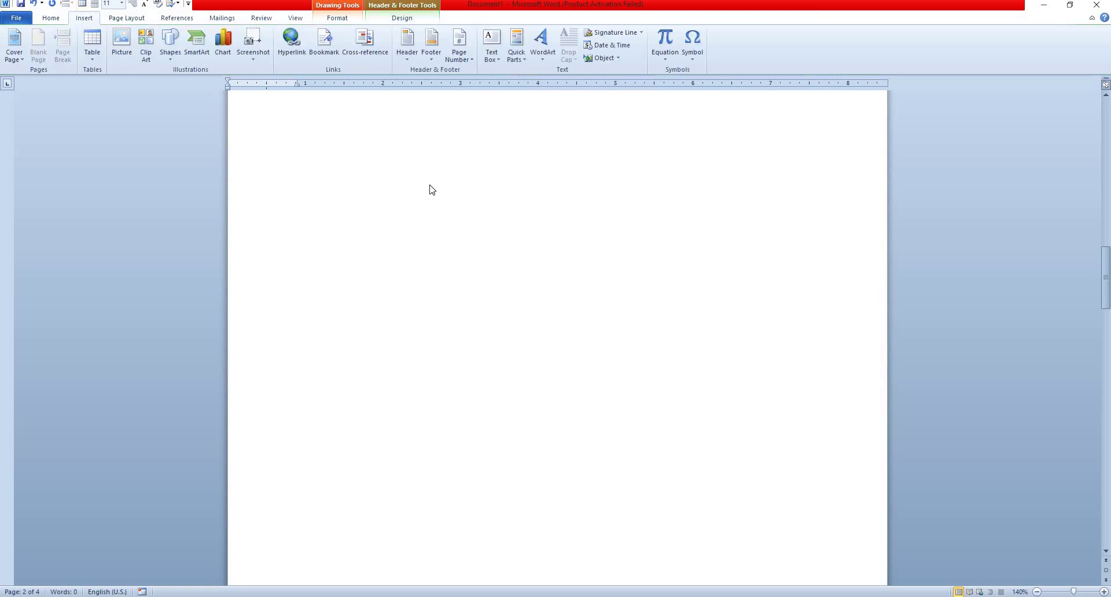
click(467, 61)
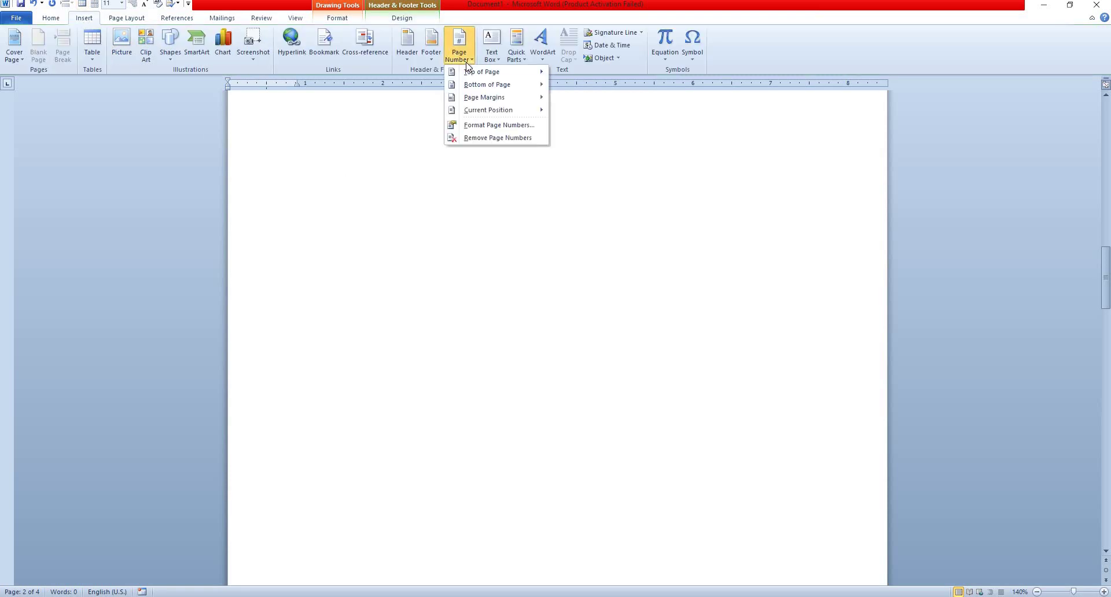
click(489, 139)
Step: Scroll back to page 1 and reopen the Page Number menu
scroll(478, 177, up, 5)
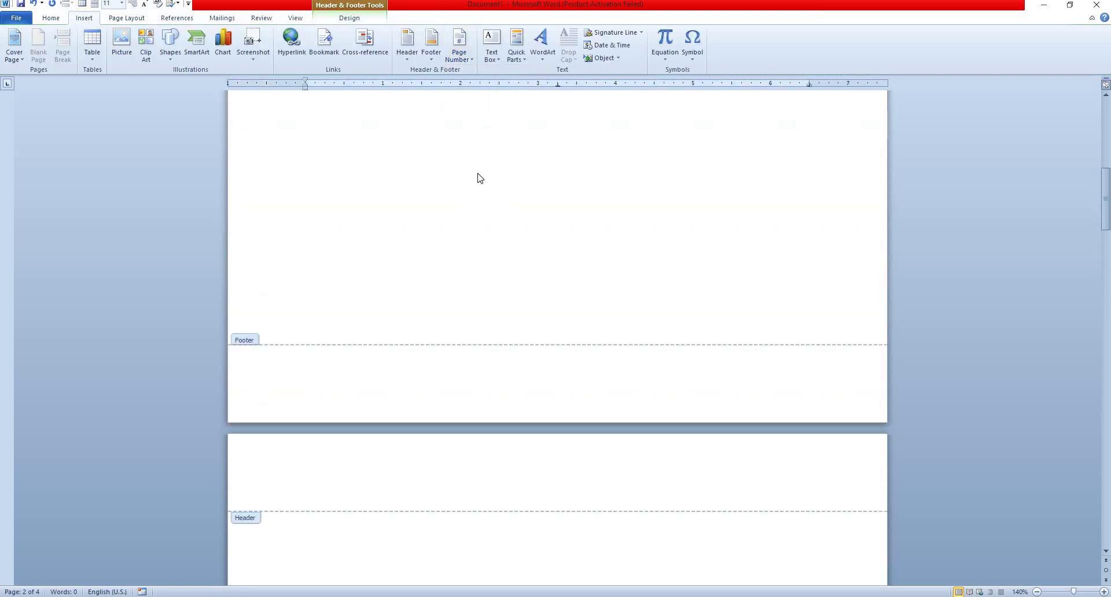
scroll(484, 197, up, 5)
scroll(490, 225, up, 3)
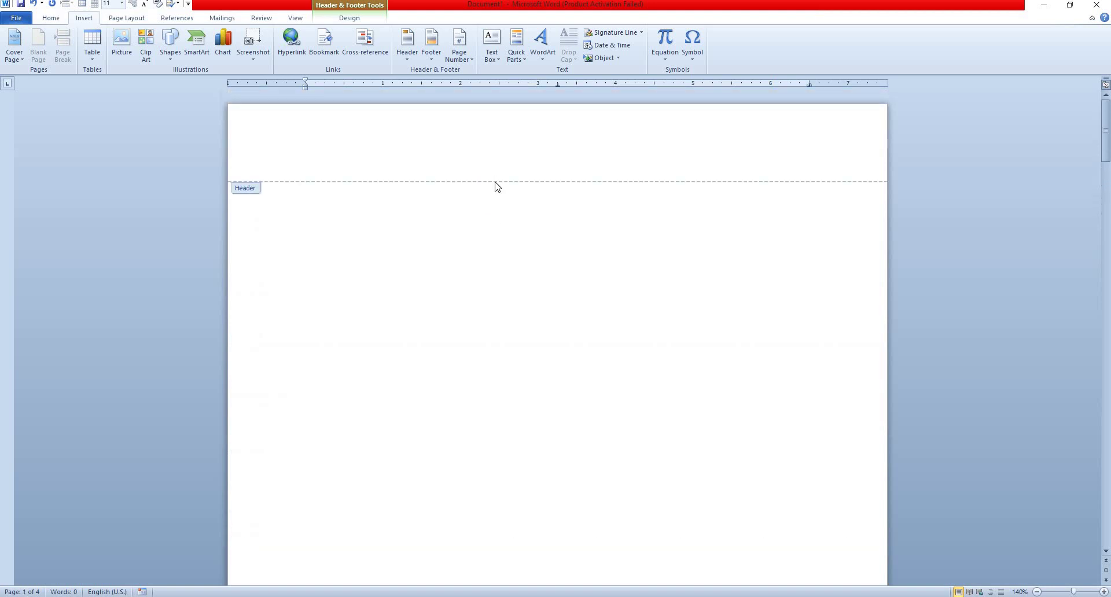
click(459, 55)
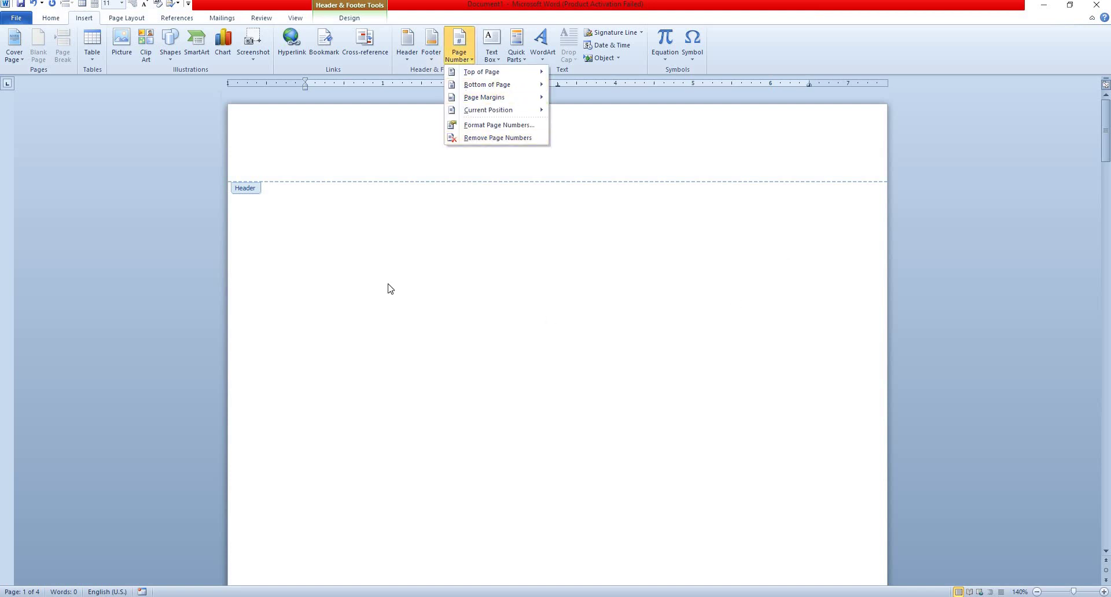